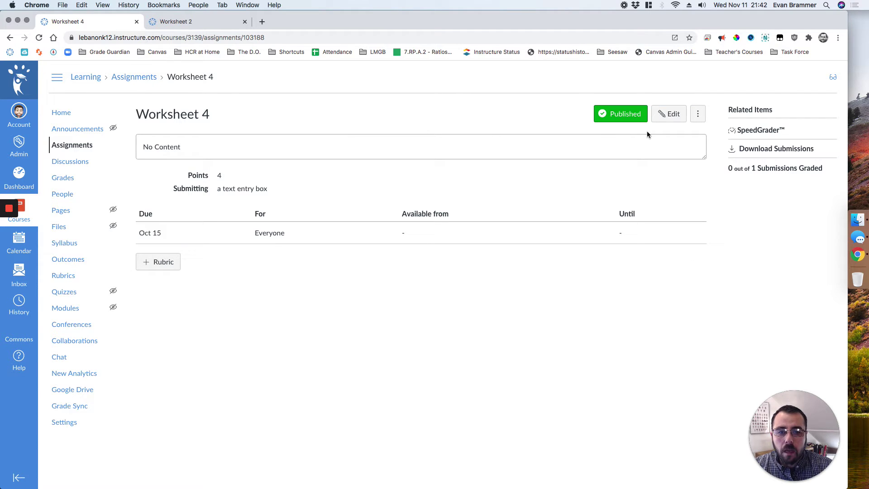
- Change Worksheet 4's submission type from text entry to External Tool using Amplify ELA, and save
{"action": "left_click", "coordinate": [669, 113]}
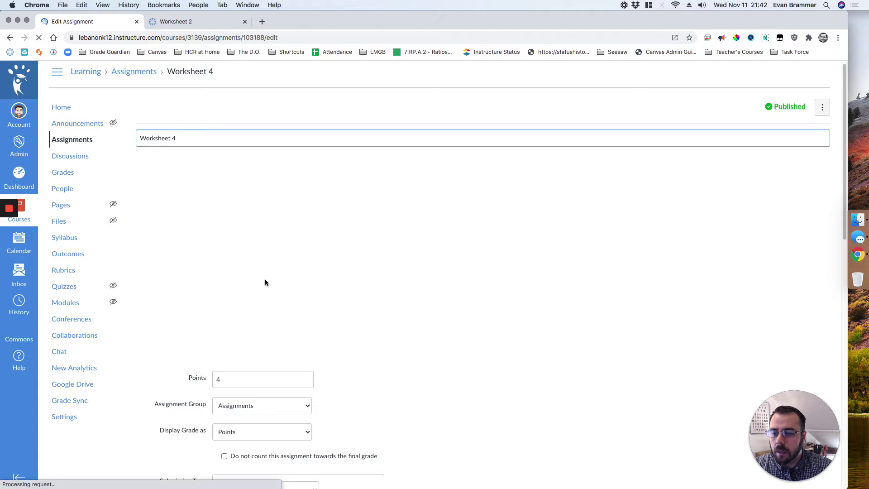
{"action": "scroll", "coordinate": [300, 347], "scroll_direction": "down", "scroll_amount": 5}
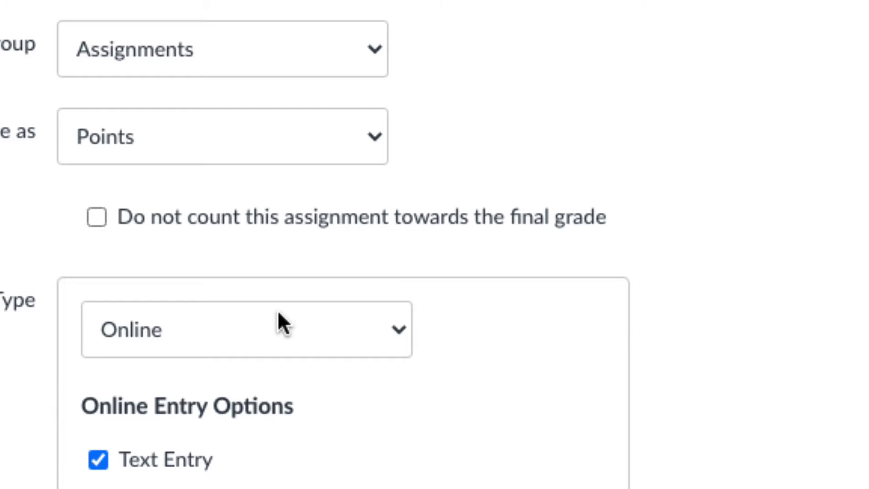
{"action": "left_click", "coordinate": [278, 313]}
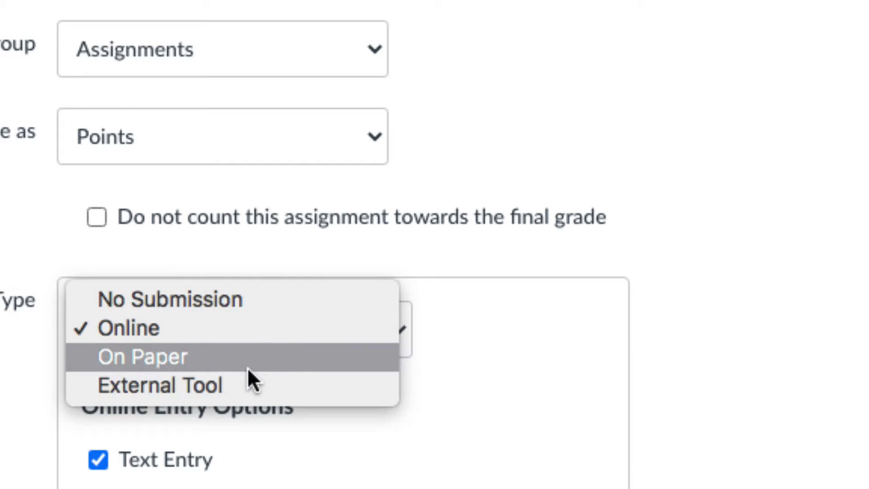
{"action": "left_click", "coordinate": [265, 379]}
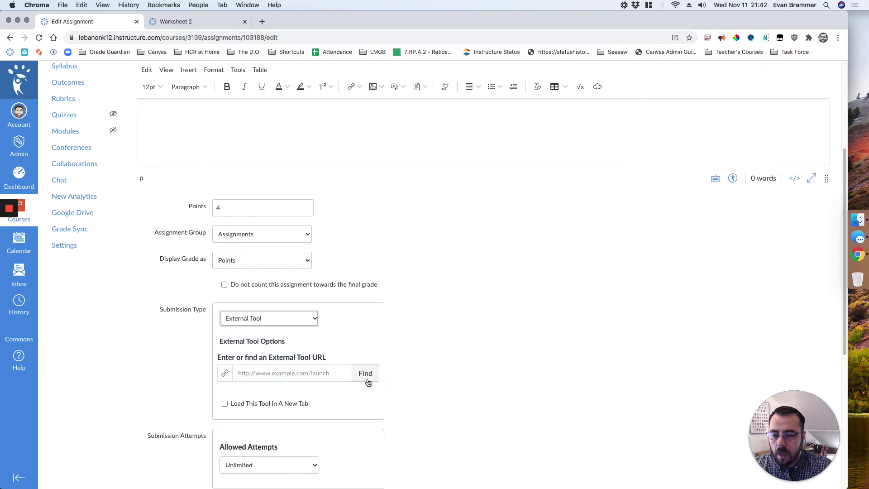
{"action": "left_click", "coordinate": [369, 375]}
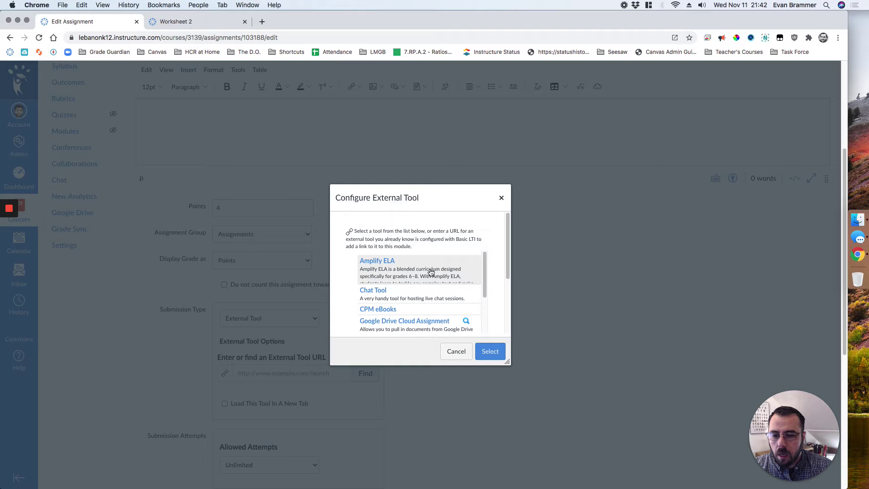
{"action": "left_click", "coordinate": [489, 351]}
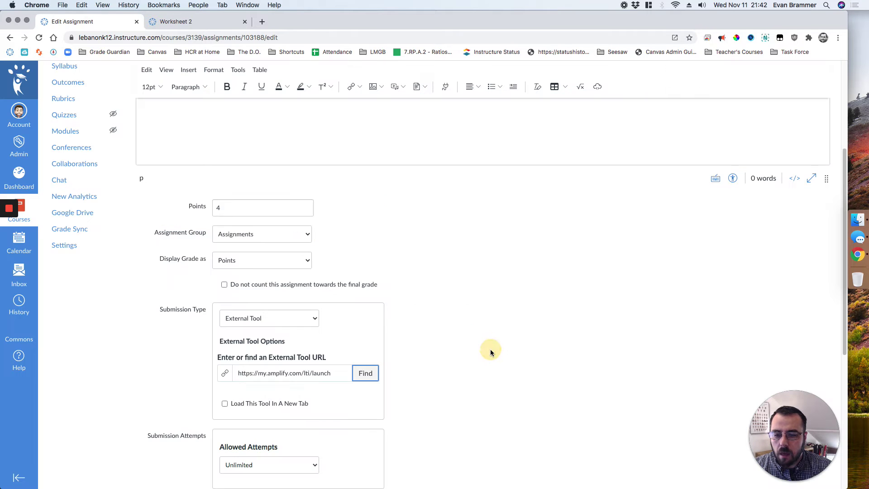
{"action": "scroll", "coordinate": [729, 337], "scroll_direction": "down", "scroll_amount": 4}
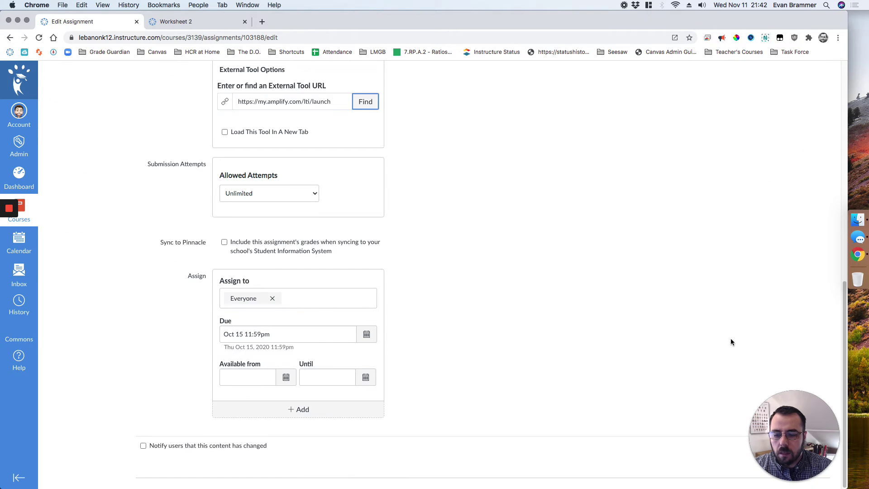
{"action": "scroll", "coordinate": [731, 334], "scroll_direction": "up", "scroll_amount": 7}
{"action": "scroll", "coordinate": [733, 327], "scroll_direction": "down", "scroll_amount": 10}
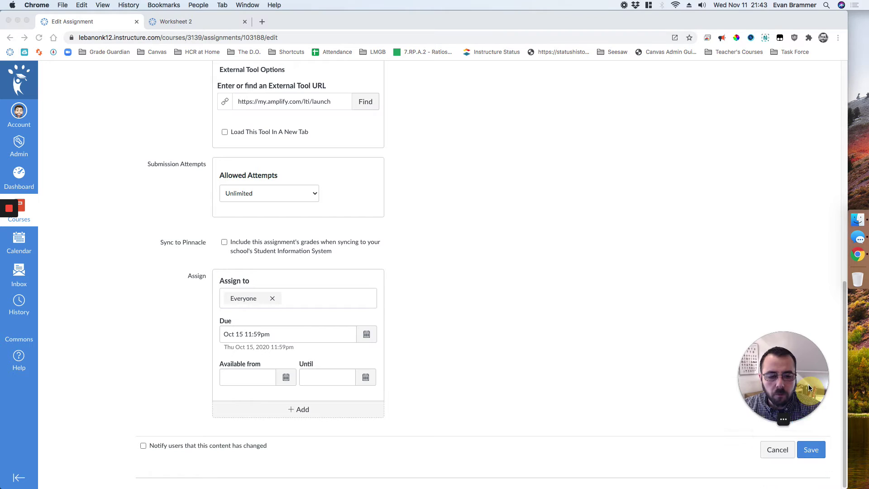
{"action": "left_click", "coordinate": [811, 449]}
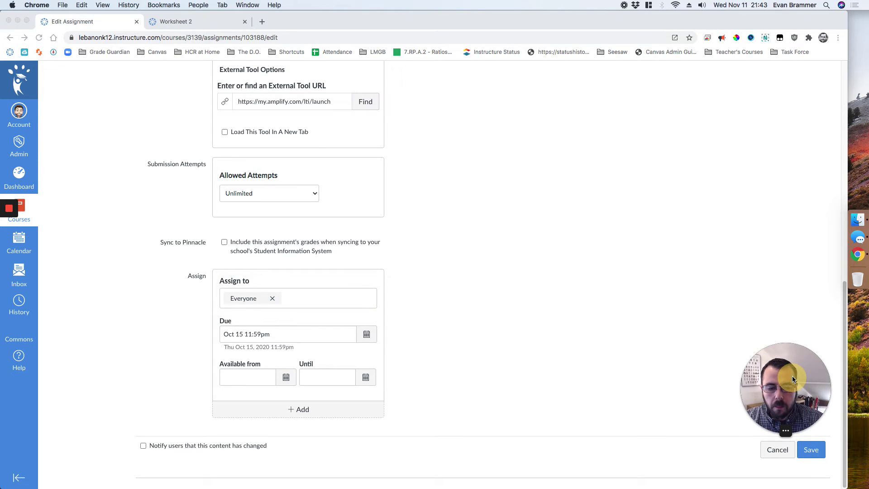
{"action": "left_click_drag", "start_coordinate": [788, 407], "coordinate": [793, 378]}
{"action": "left_click", "coordinate": [807, 452]}
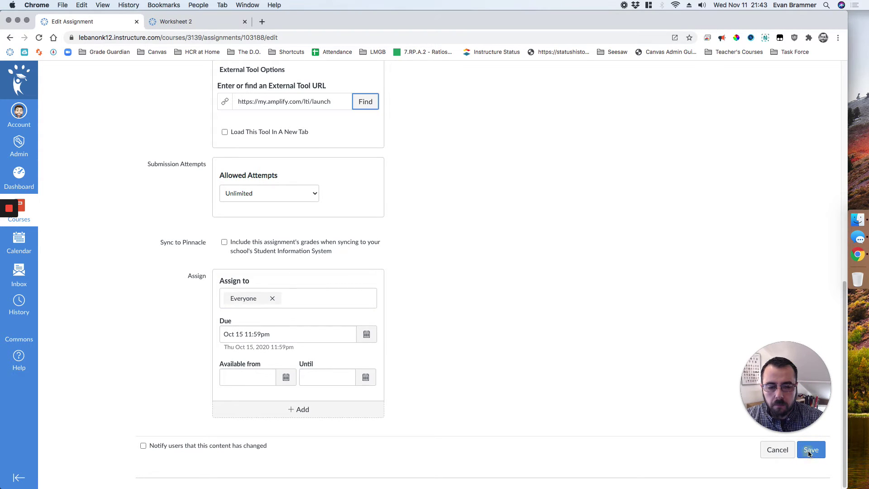
{"action": "left_click", "coordinate": [812, 452]}
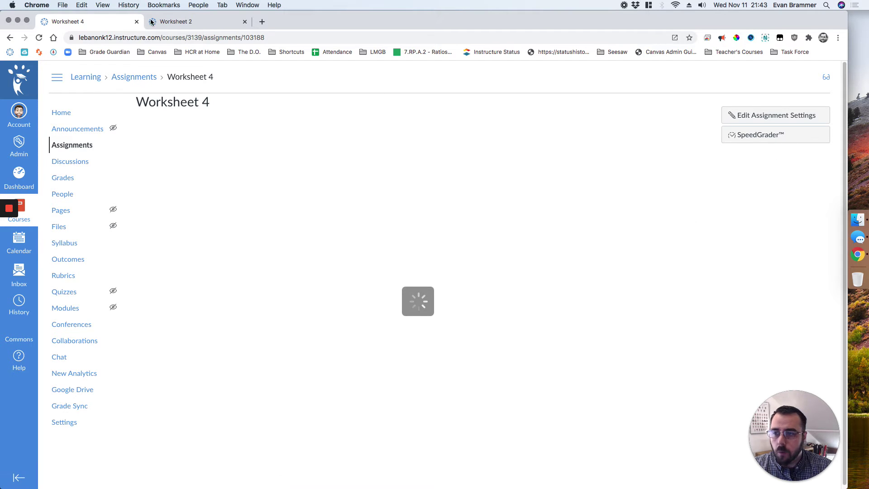
- Check Worksheet 4 now launches Amplify via the Worksheet 2 tab, then reopen its settings for editing
{"action": "key", "text": "ctrl+Tab"}
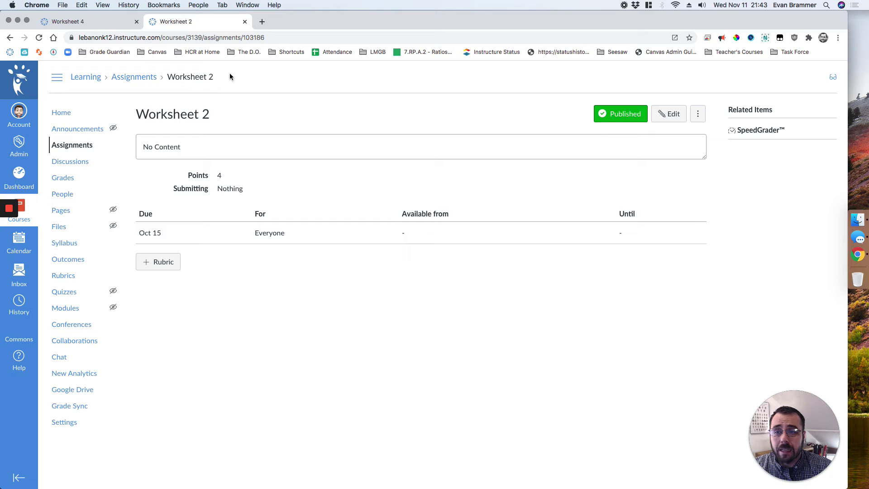
{"action": "left_click", "coordinate": [76, 24]}
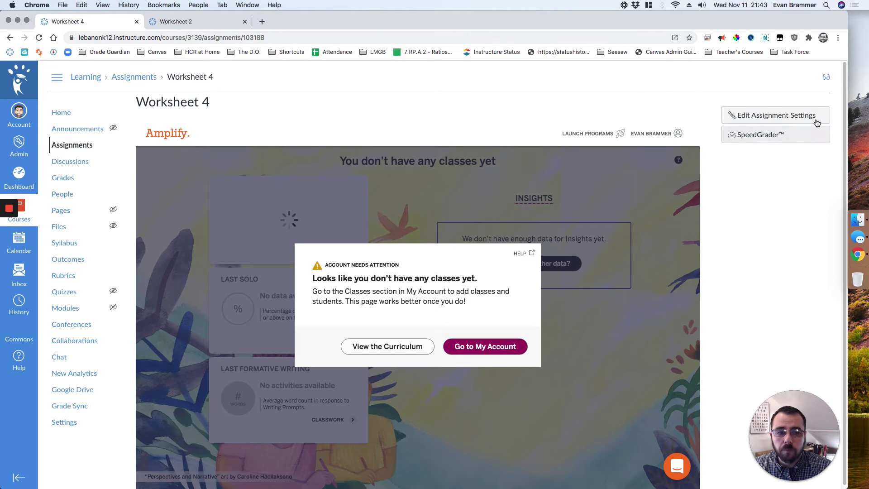
{"action": "left_click", "coordinate": [802, 119]}
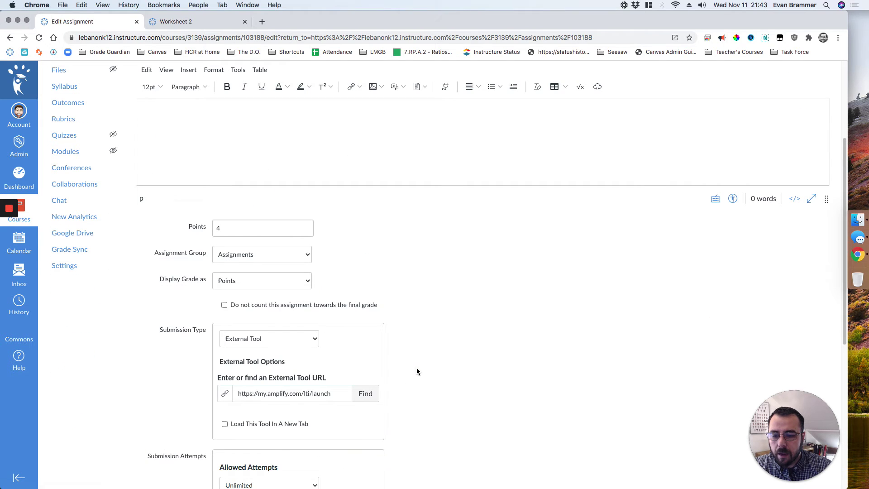
- Set Worksheet 4's submission type to No Submission and save the assignment
{"action": "left_click", "coordinate": [312, 337]}
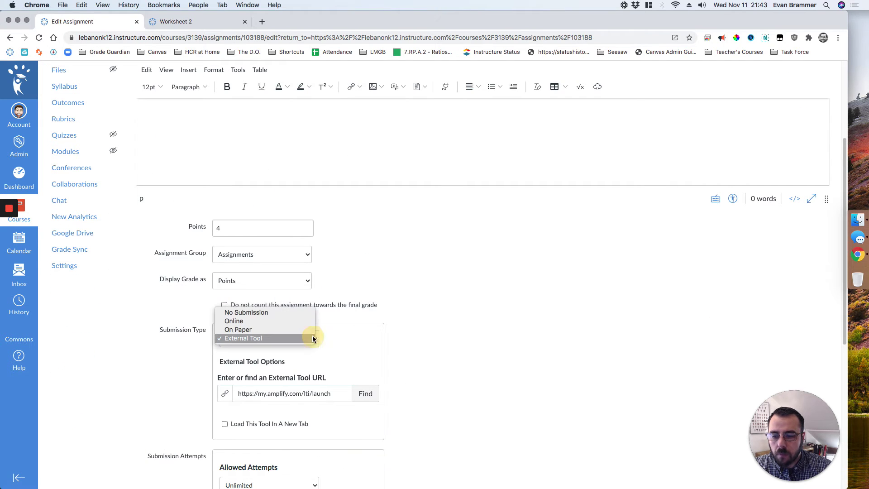
{"action": "left_click", "coordinate": [288, 312]}
{"action": "scroll", "coordinate": [781, 150], "scroll_direction": "up", "scroll_amount": 3}
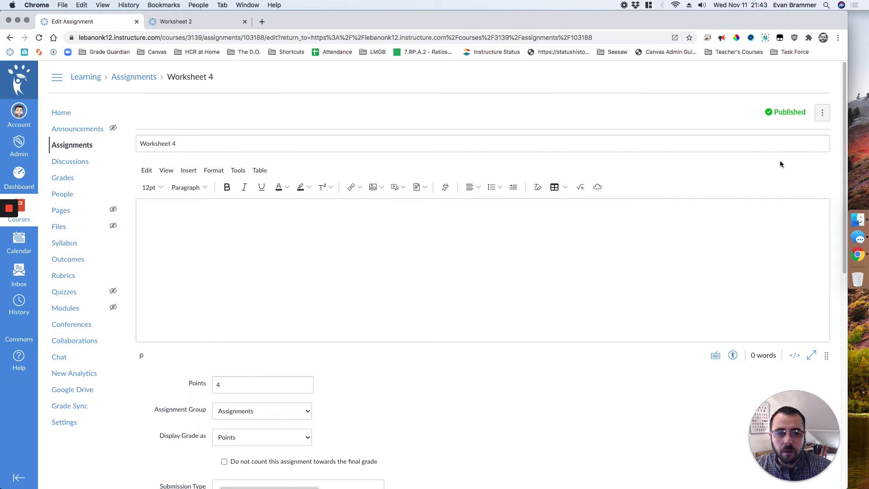
{"action": "scroll", "coordinate": [720, 285], "scroll_direction": "down", "scroll_amount": 6}
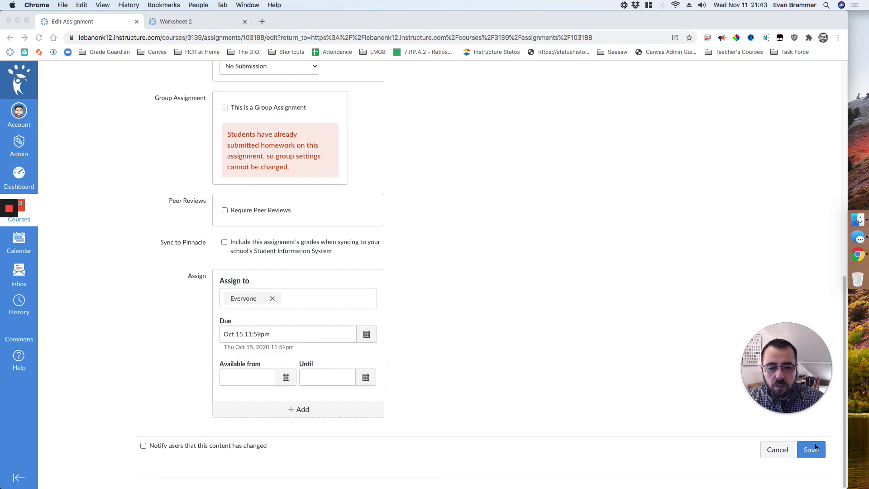
{"action": "left_click", "coordinate": [812, 449]}
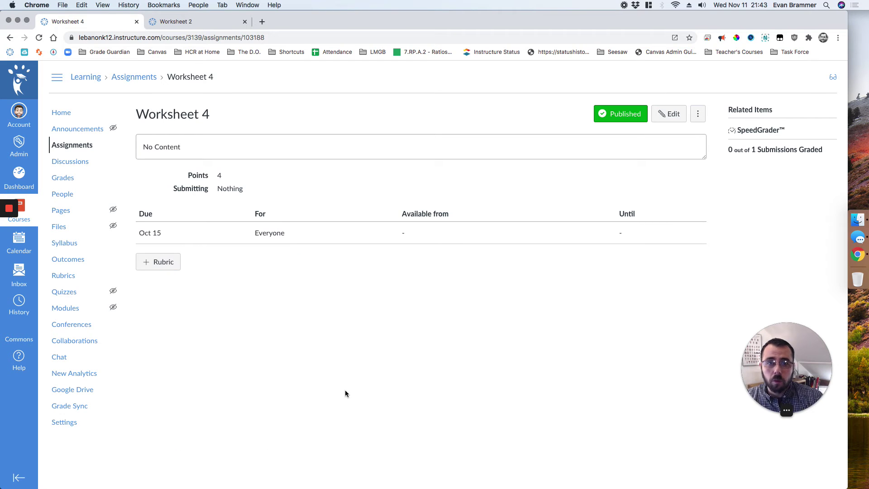
- Start a new rubric and import the Language outcome 3.L.1b (plural nouns) as a criterion
{"action": "left_click", "coordinate": [155, 262]}
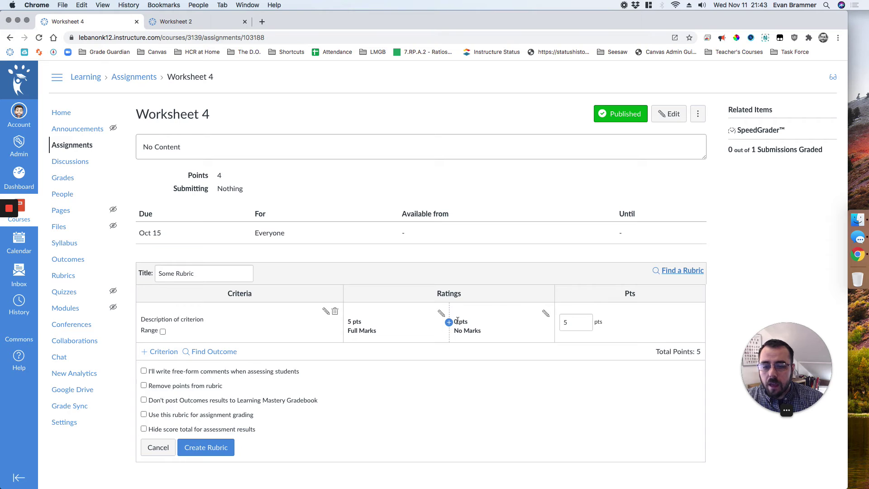
{"action": "left_click", "coordinate": [214, 350]}
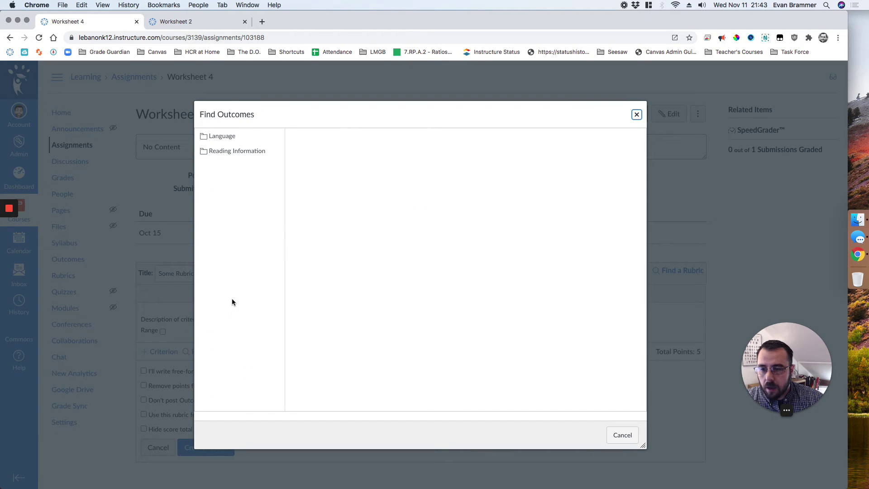
{"action": "left_click", "coordinate": [220, 138]}
{"action": "left_click", "coordinate": [348, 136]}
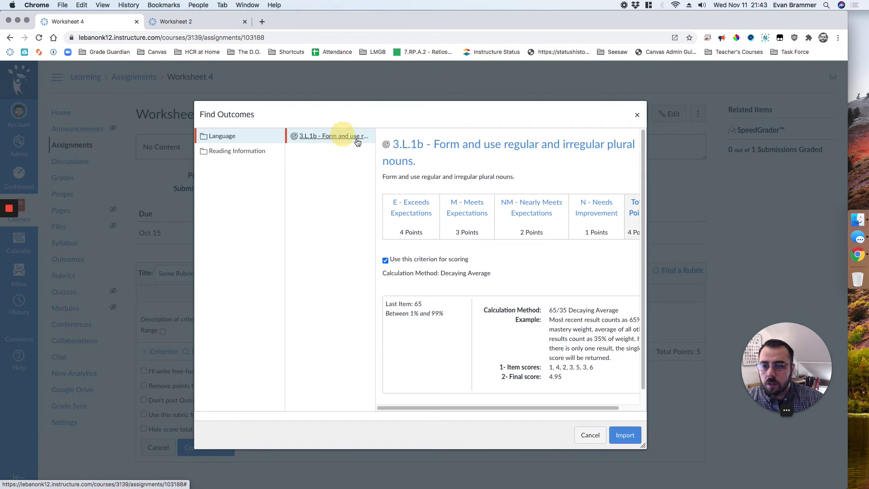
{"action": "left_click", "coordinate": [626, 435]}
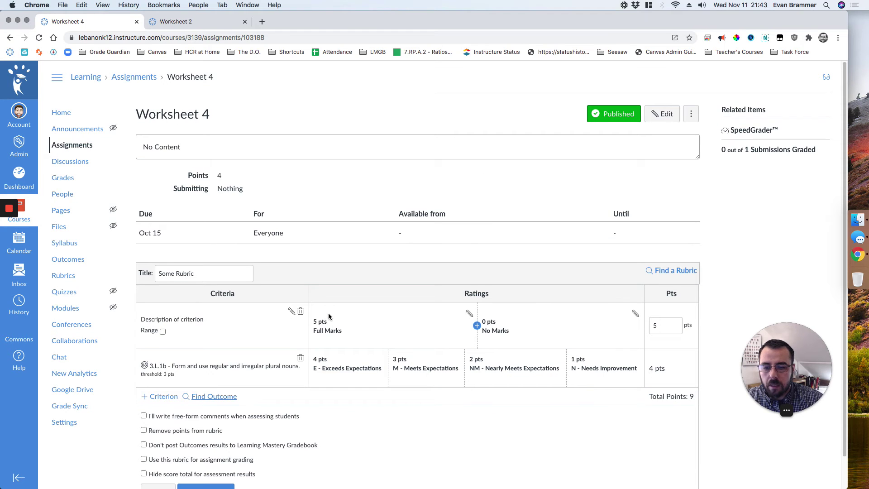
- Delete the default criterion, enable 'Use this rubric for assignment grading', and create the rubric
{"action": "left_click", "coordinate": [300, 310]}
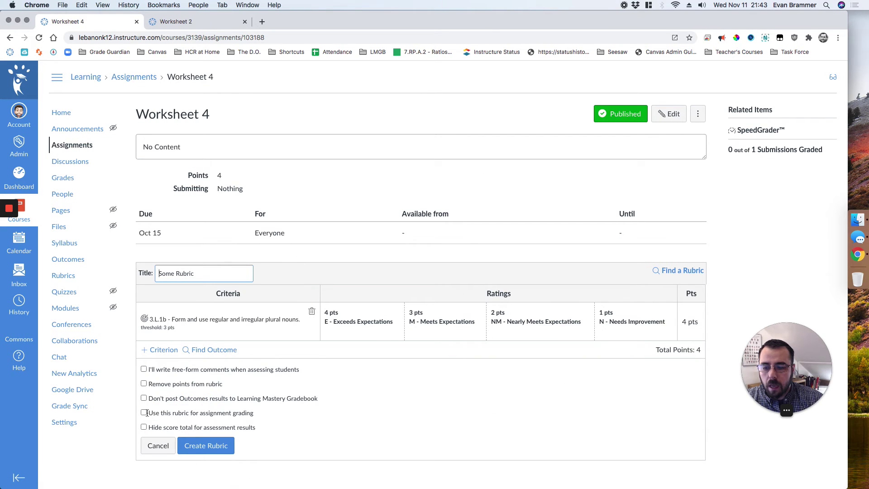
{"action": "left_click", "coordinate": [145, 412]}
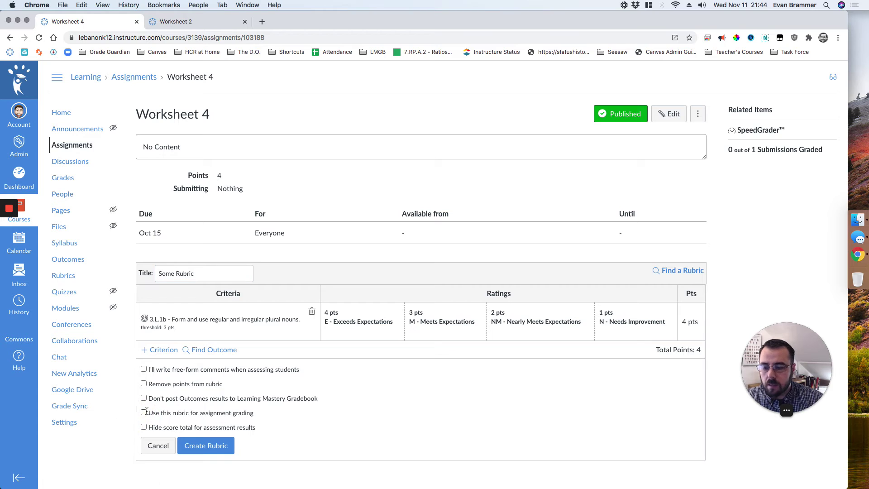
{"action": "left_click", "coordinate": [144, 412]}
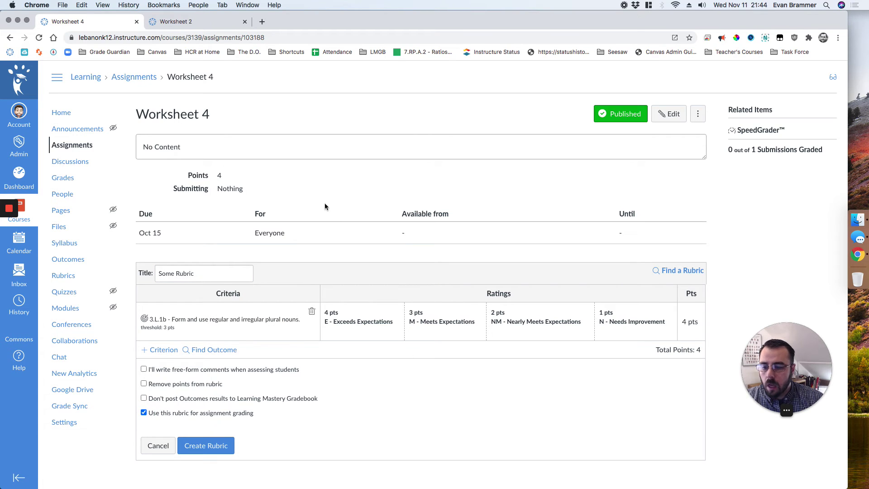
{"action": "left_click", "coordinate": [202, 445]}
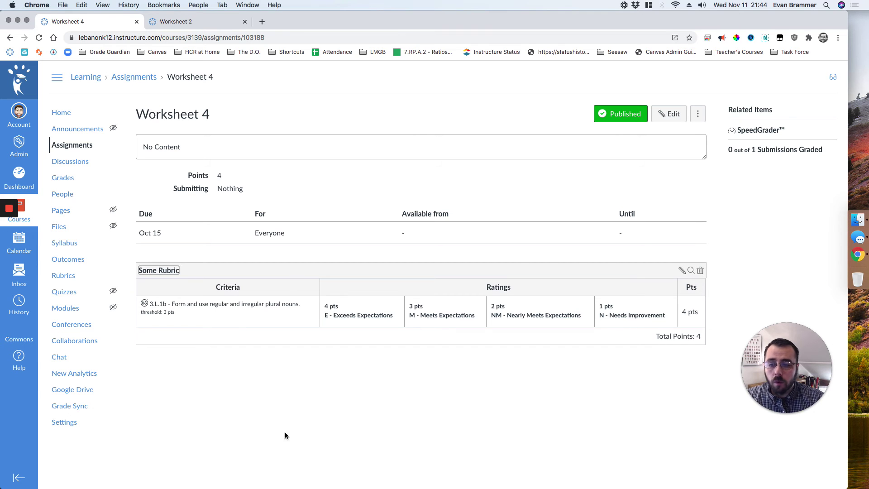
- Set Worksheet 4 back to External Tool submission with Amplify ELA selected, and save it
{"action": "left_click", "coordinate": [674, 116]}
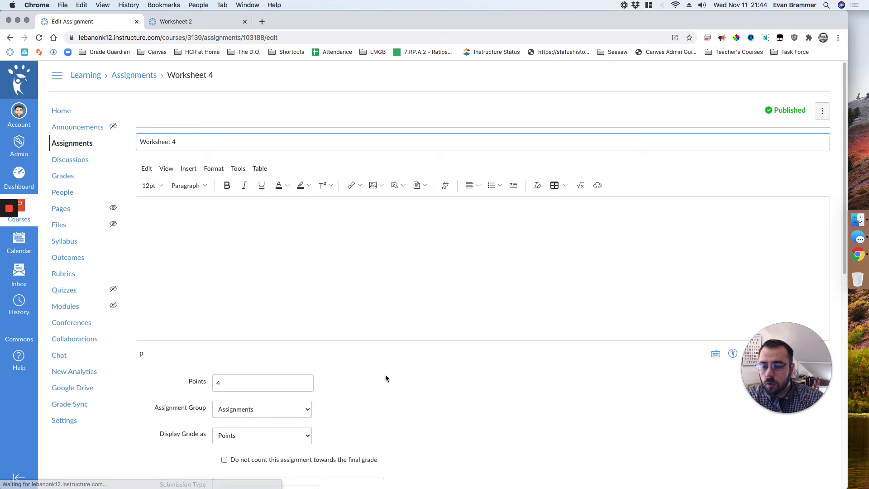
{"action": "scroll", "coordinate": [385, 374], "scroll_direction": "down", "scroll_amount": 5}
{"action": "left_click", "coordinate": [277, 146]}
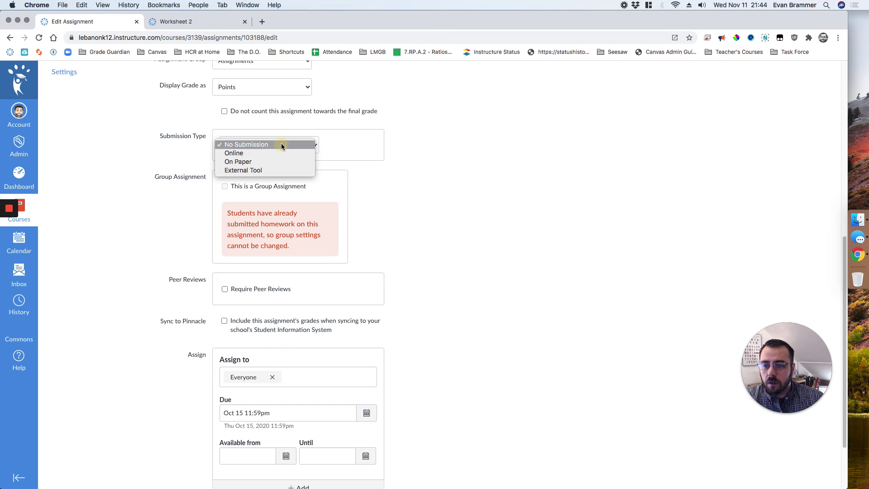
{"action": "left_click", "coordinate": [260, 167]}
{"action": "left_click", "coordinate": [367, 202]}
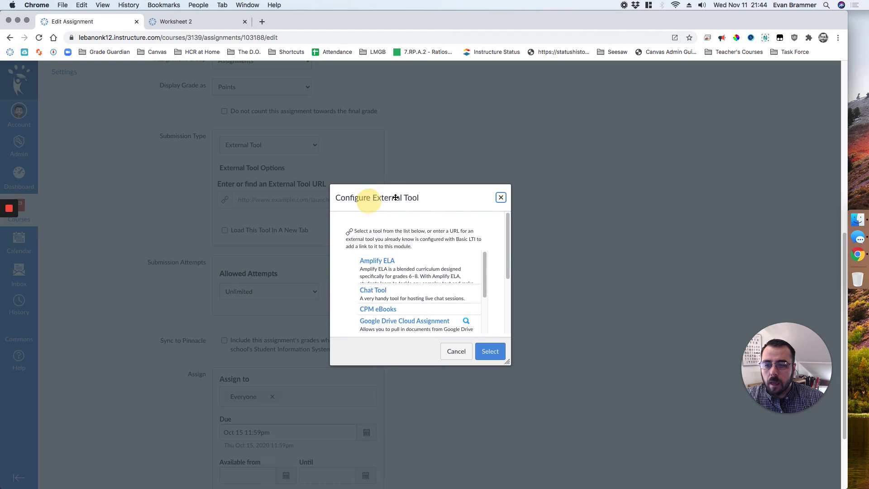
{"action": "left_click", "coordinate": [398, 271]}
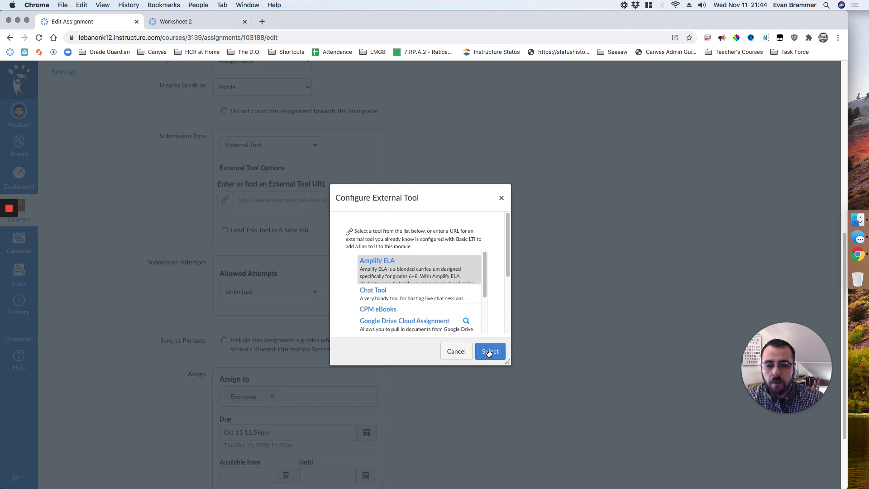
{"action": "left_click", "coordinate": [490, 350]}
{"action": "left_click_drag", "start_coordinate": [809, 381], "coordinate": [810, 449]}
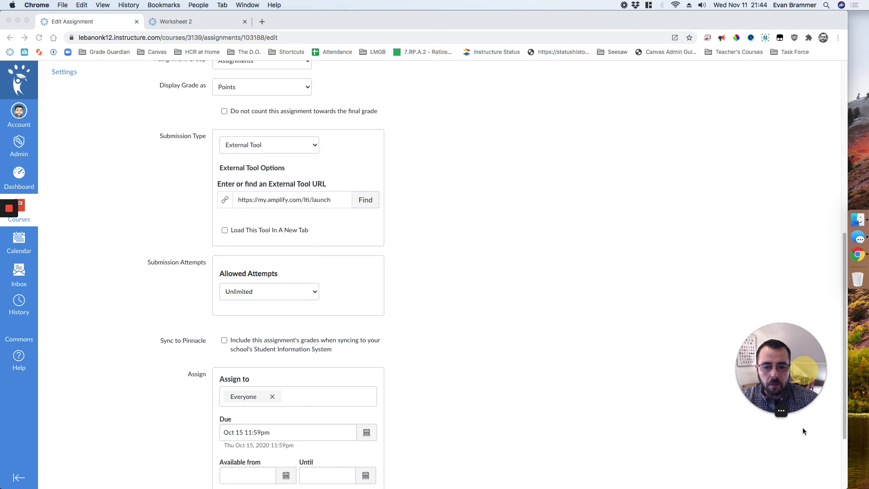
{"action": "scroll", "coordinate": [714, 435], "scroll_direction": "down", "scroll_amount": 3}
{"action": "left_click", "coordinate": [807, 449]}
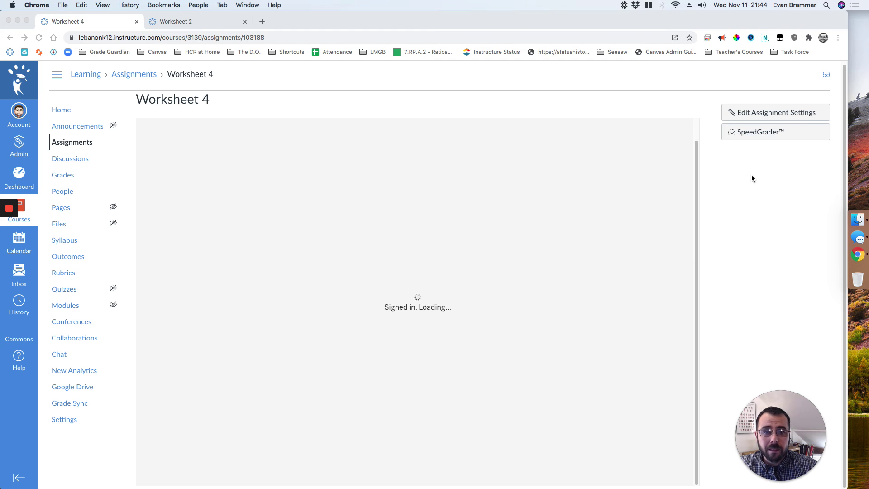
- Open Worksheet 4 in SpeedGrader, view Some Rubric, and widen the grading panel to show it fully
{"action": "left_click", "coordinate": [761, 132]}
{"action": "left_click", "coordinate": [762, 131]}
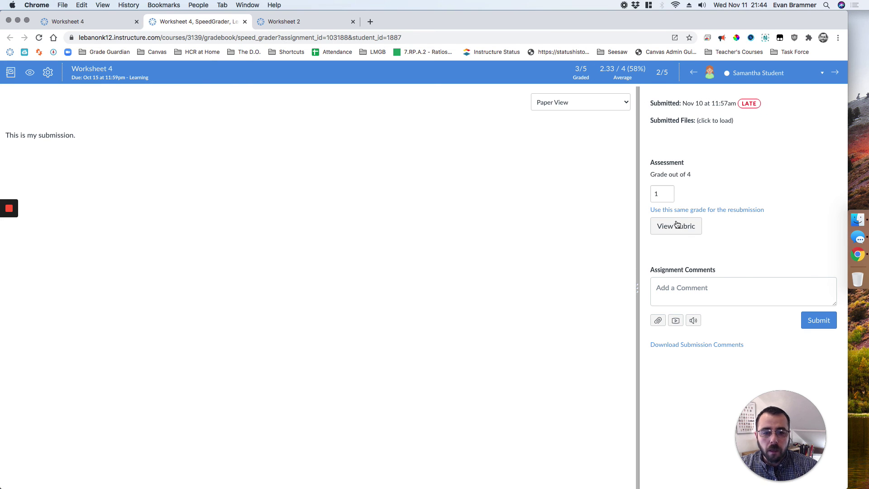
{"action": "left_click", "coordinate": [676, 225]}
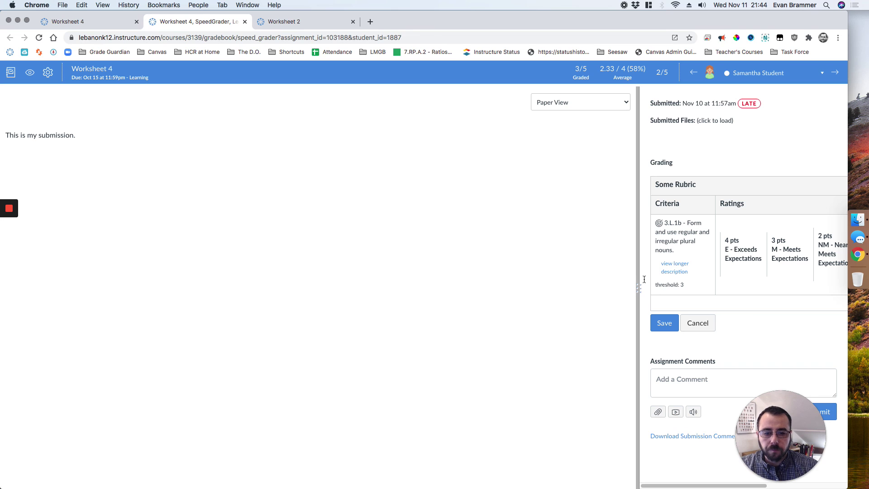
{"action": "left_click_drag", "start_coordinate": [638, 289], "coordinate": [441, 288]}
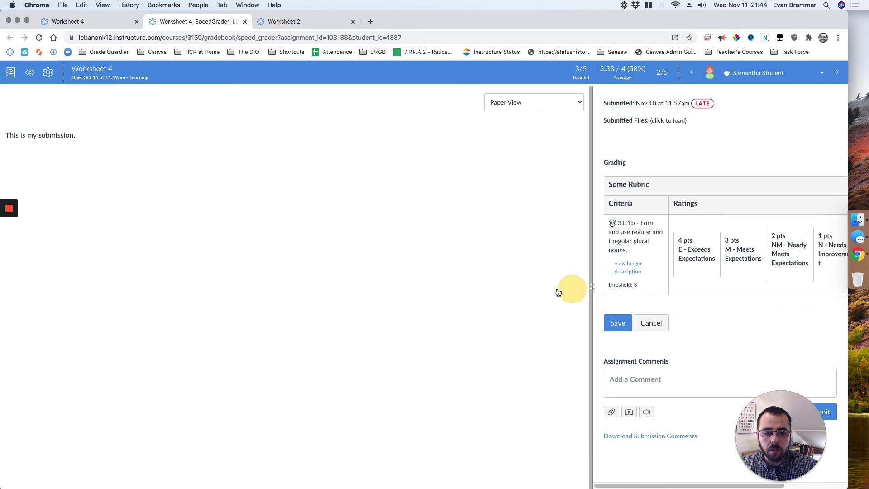